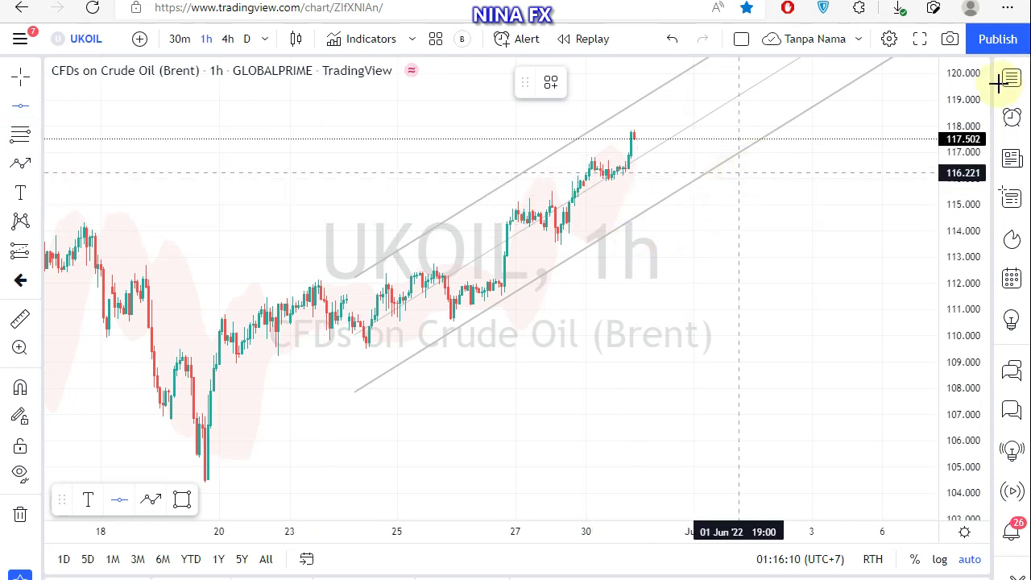
# Draw green horizontal price levels at 116.221 and 120.061
pyautogui.click(742, 172)
pyautogui.click(20, 105)
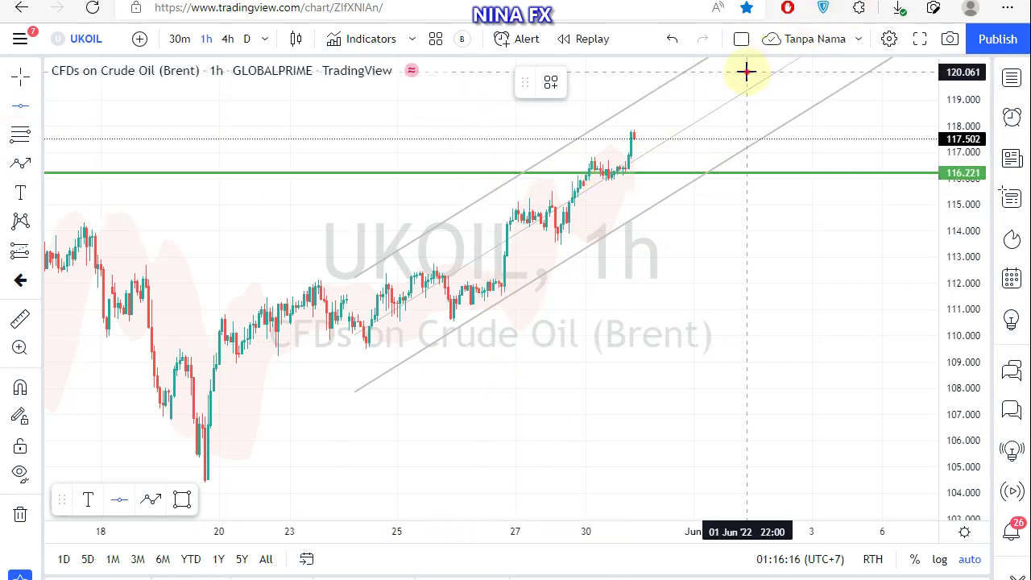
pyautogui.click(748, 72)
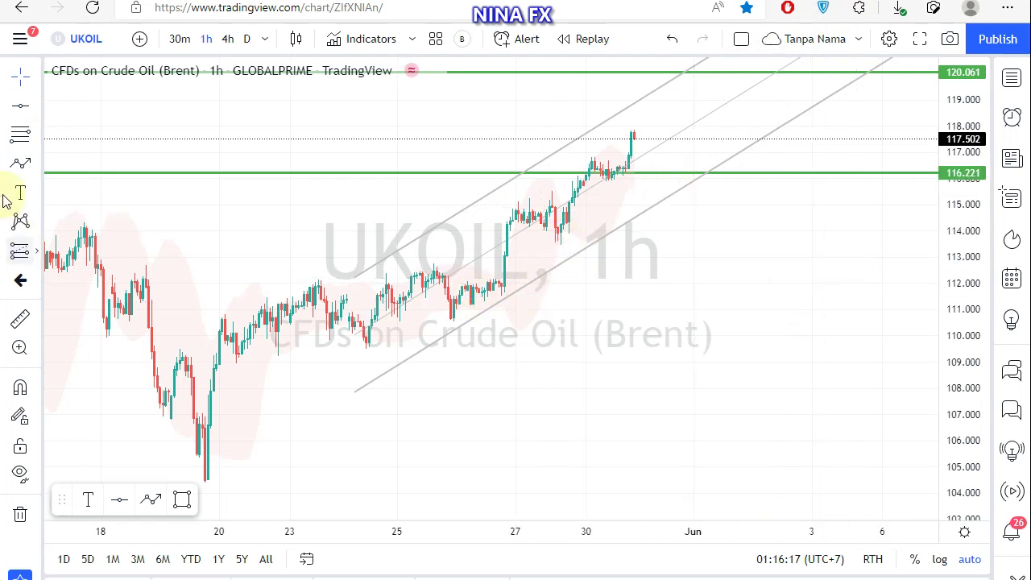
# Draw a blue path from the latest candle down to 116.221, ending in an arrow near 120
pyautogui.click(650, 135)
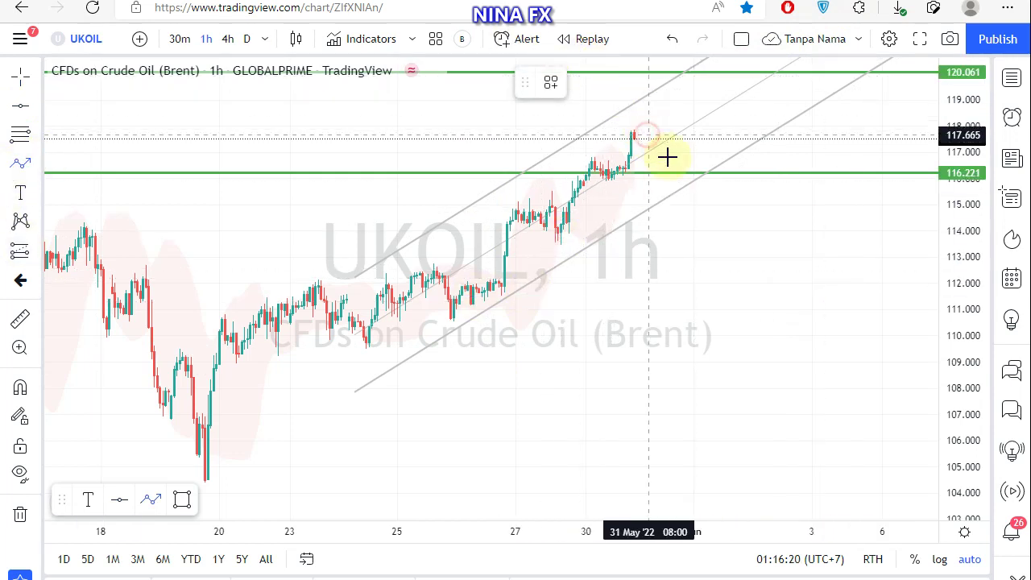
pyautogui.click(673, 180)
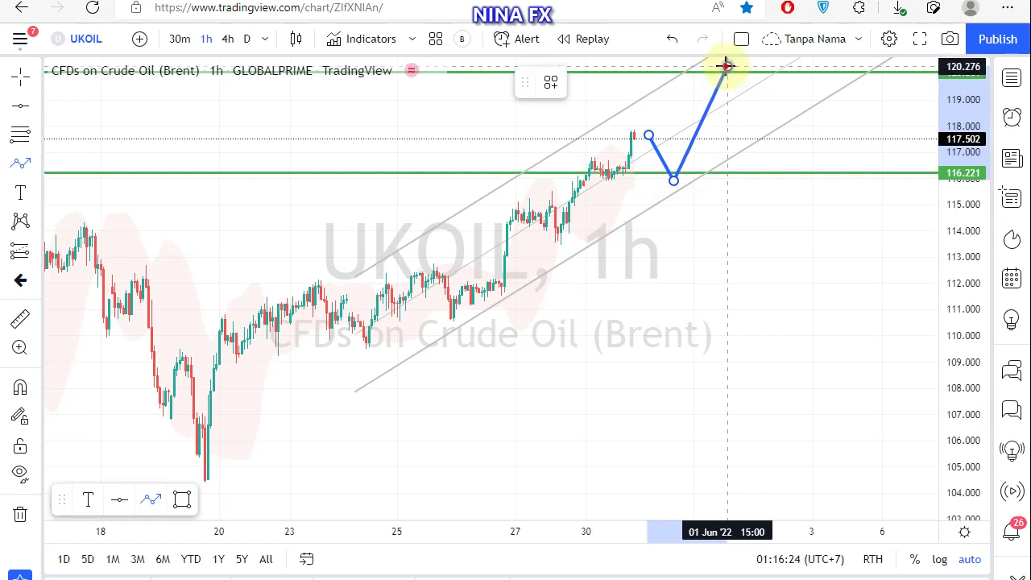
pyautogui.doubleClick(727, 66)
pyautogui.moveTo(674, 296); pyautogui.dragTo(686, 295)
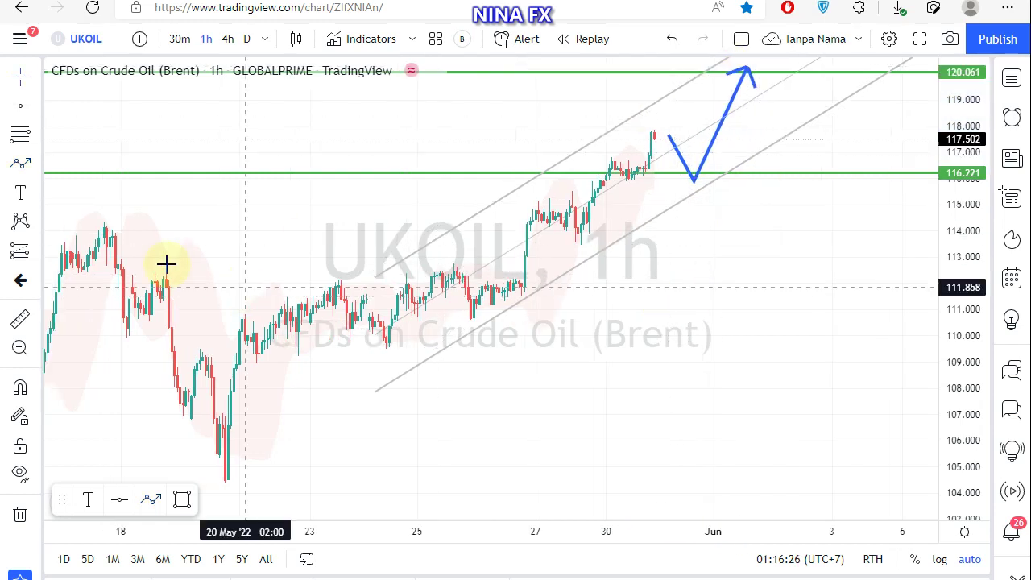
# Place a red-background text label 'BRENT, Buy 116.200 Tp 120.000' beneath the price channel
pyautogui.click(12, 193)
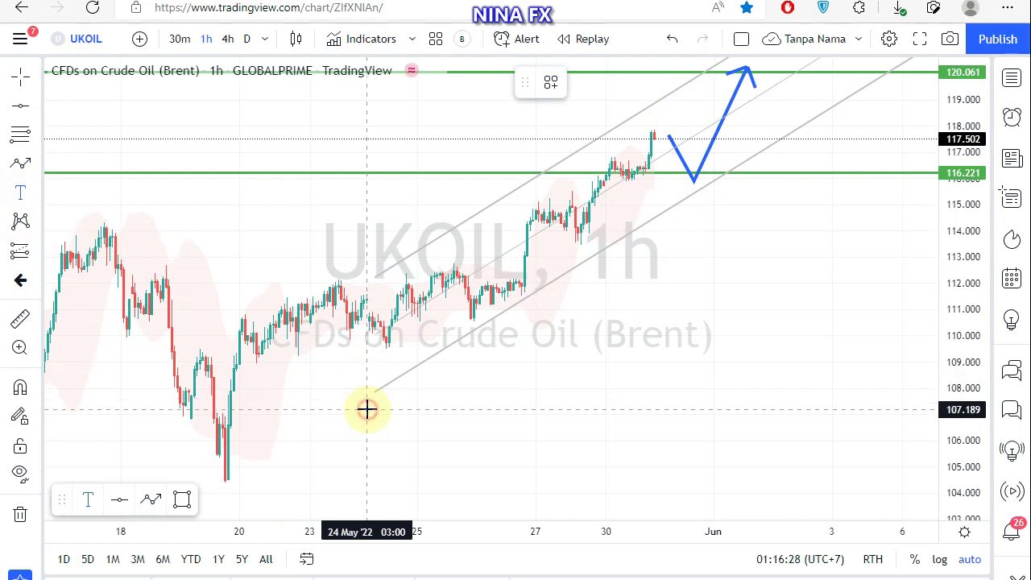
pyautogui.click(367, 413)
pyautogui.write('BRE')
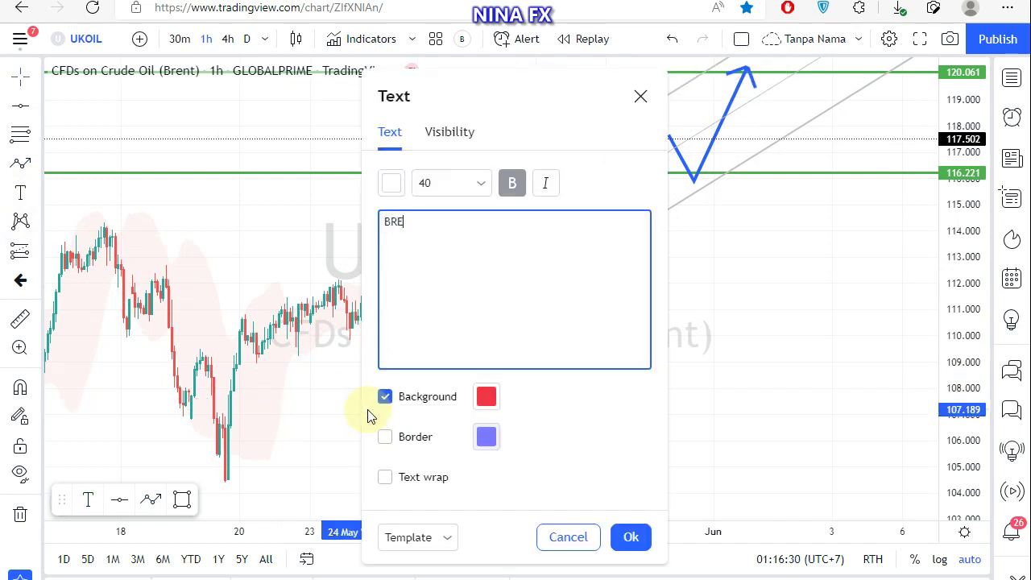
pyautogui.write('NT, Buy')
pyautogui.write(' 11')
pyautogui.write('6.2')
pyautogui.write('00 ')
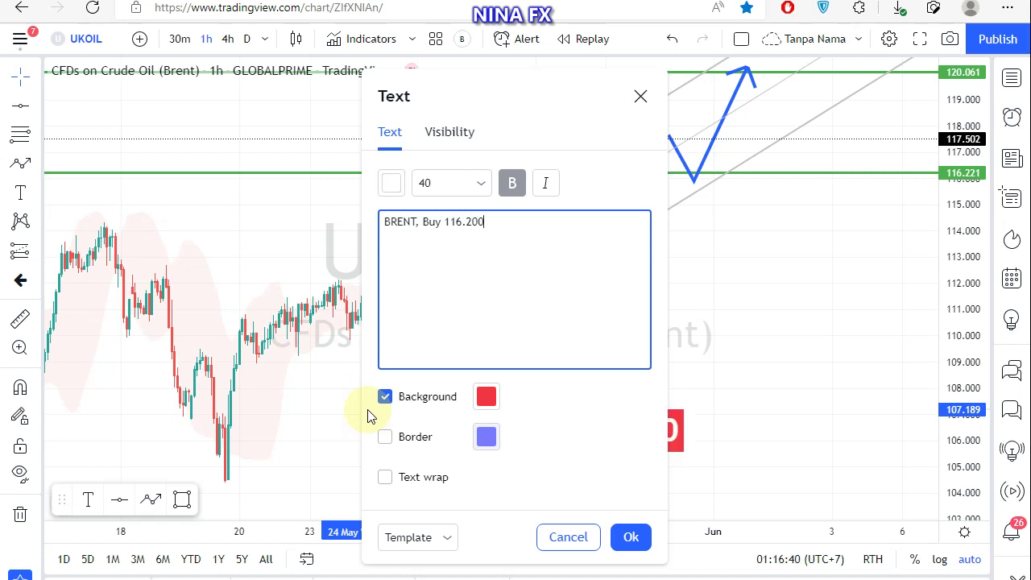
pyautogui.write('Tp 12')
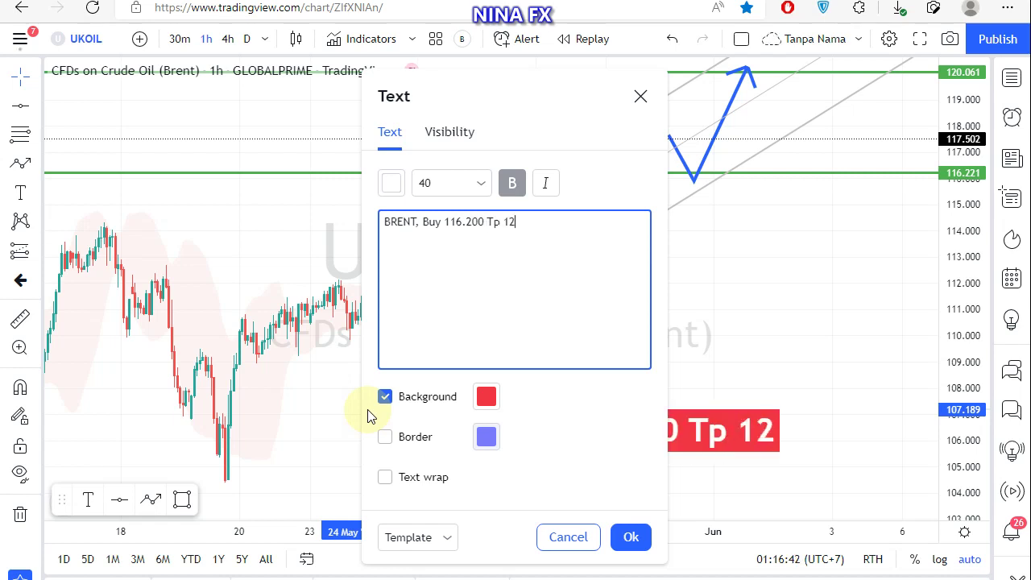
pyautogui.write('0.000')
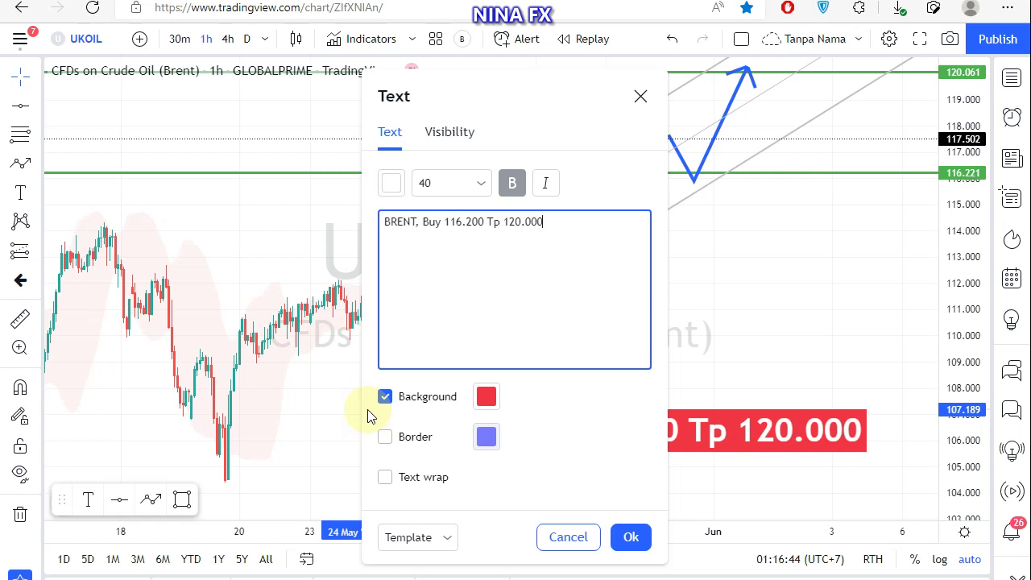
pyautogui.click(345, 408)
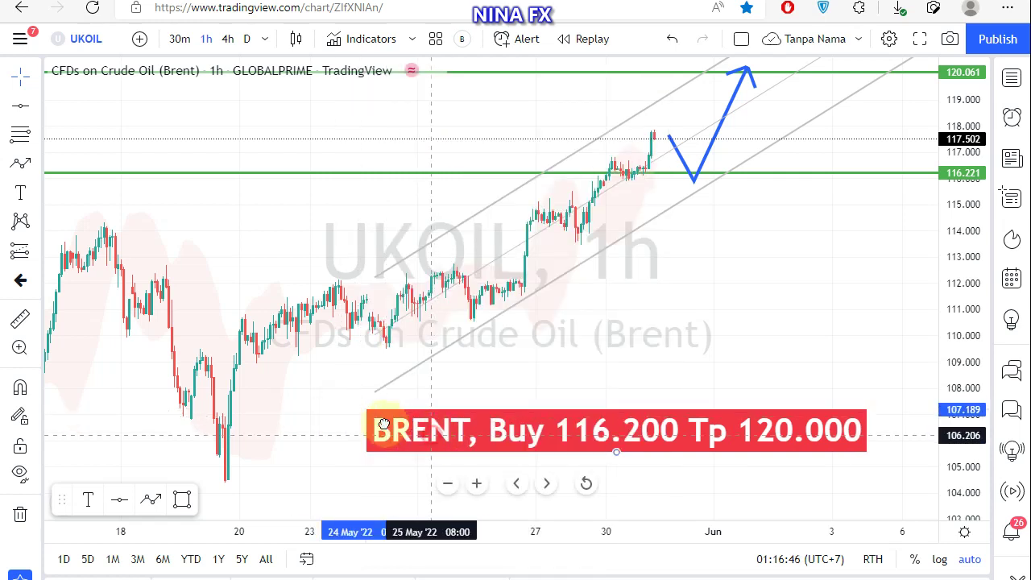
pyautogui.moveTo(384, 425); pyautogui.dragTo(374, 415)
pyautogui.click(396, 458)
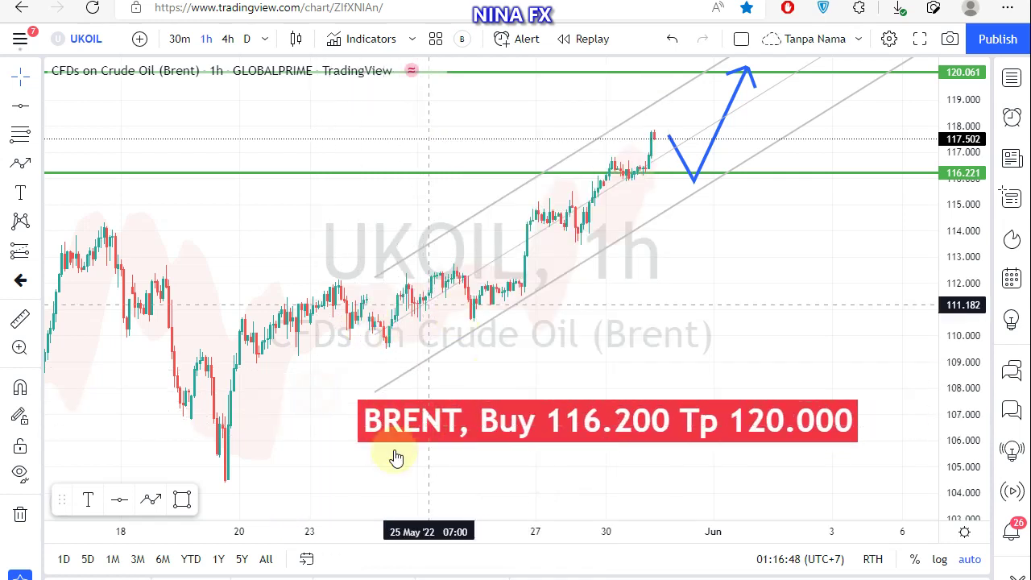